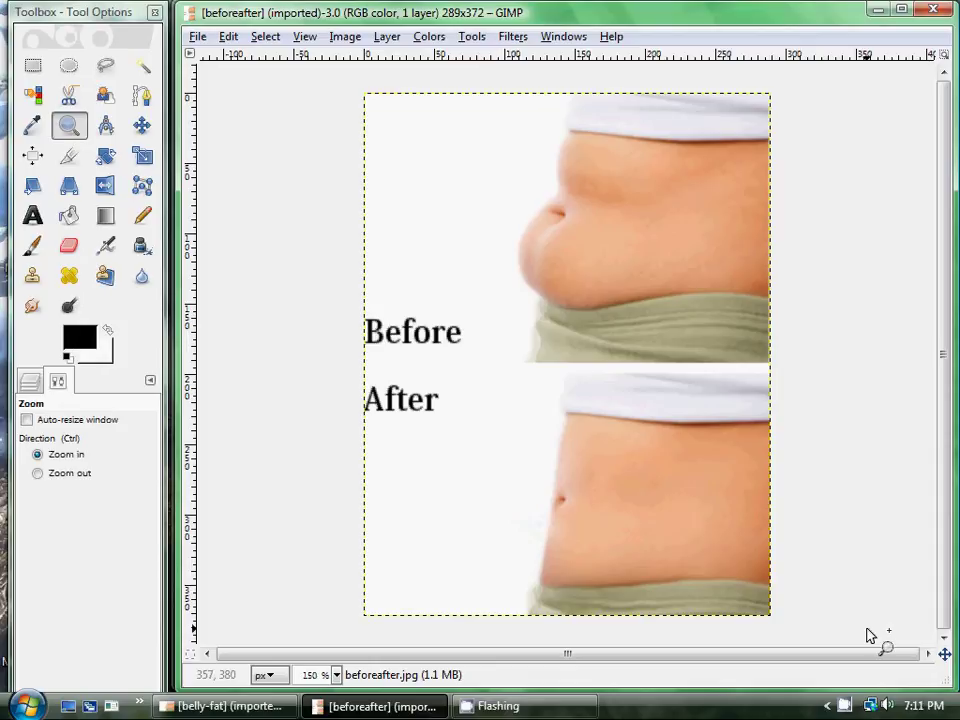
Bring the belly-fat photo's GIMP window forward from the taskbar
{"action": "left_click", "coordinate": [188, 710]}
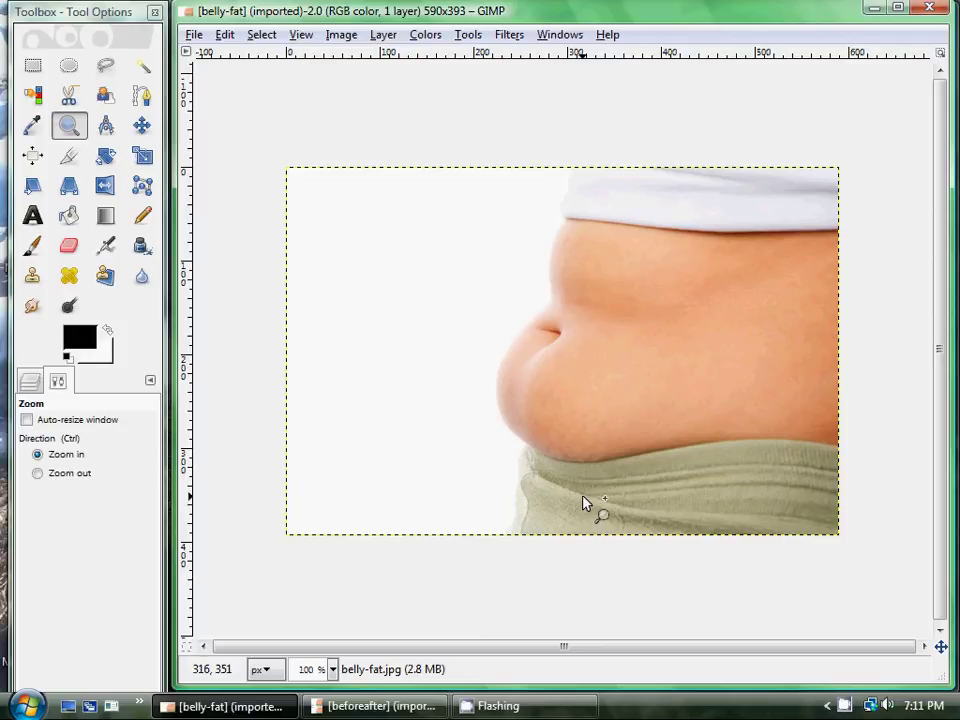
Open the Filters > Distorts > IWarp filter with Deform Mode set to Move
{"action": "left_click", "coordinate": [510, 34]}
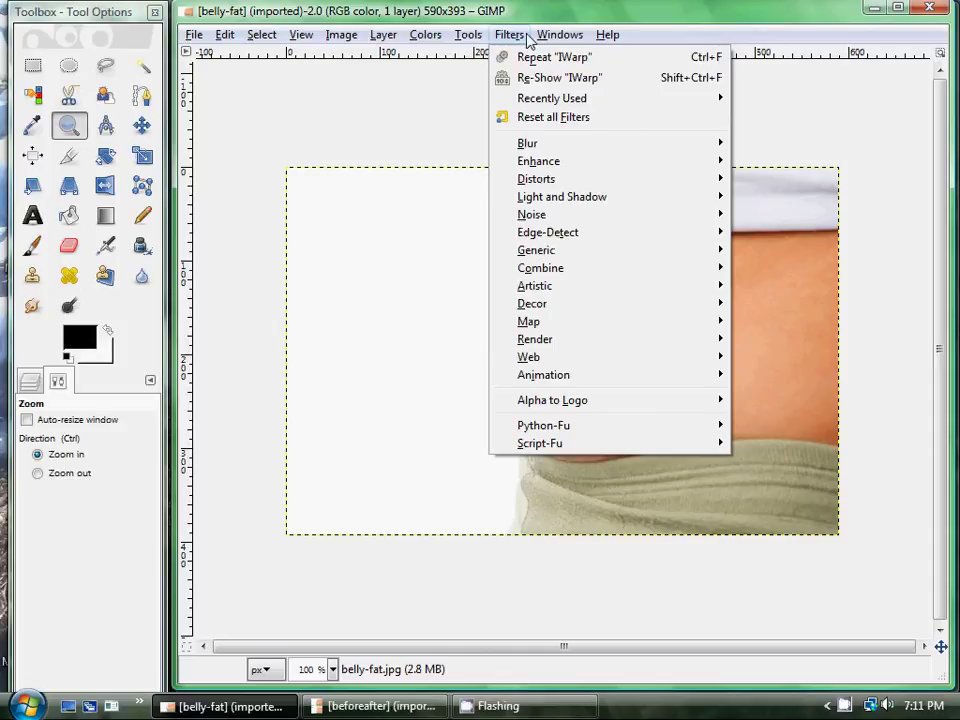
{"action": "mouse_move", "coordinate": [537, 179]}
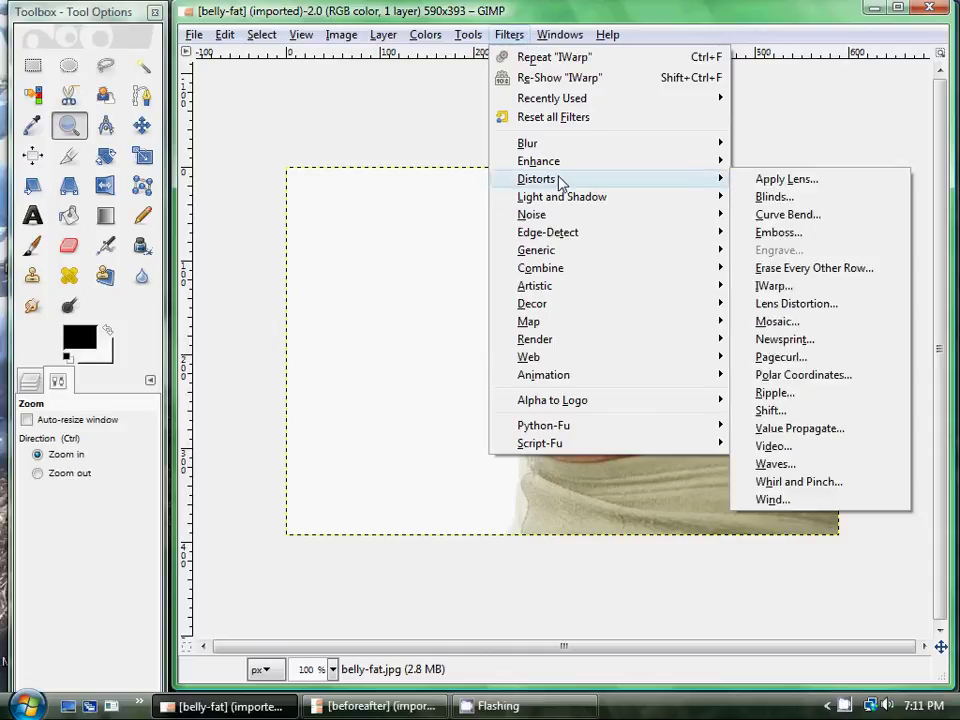
{"action": "left_click", "coordinate": [758, 286]}
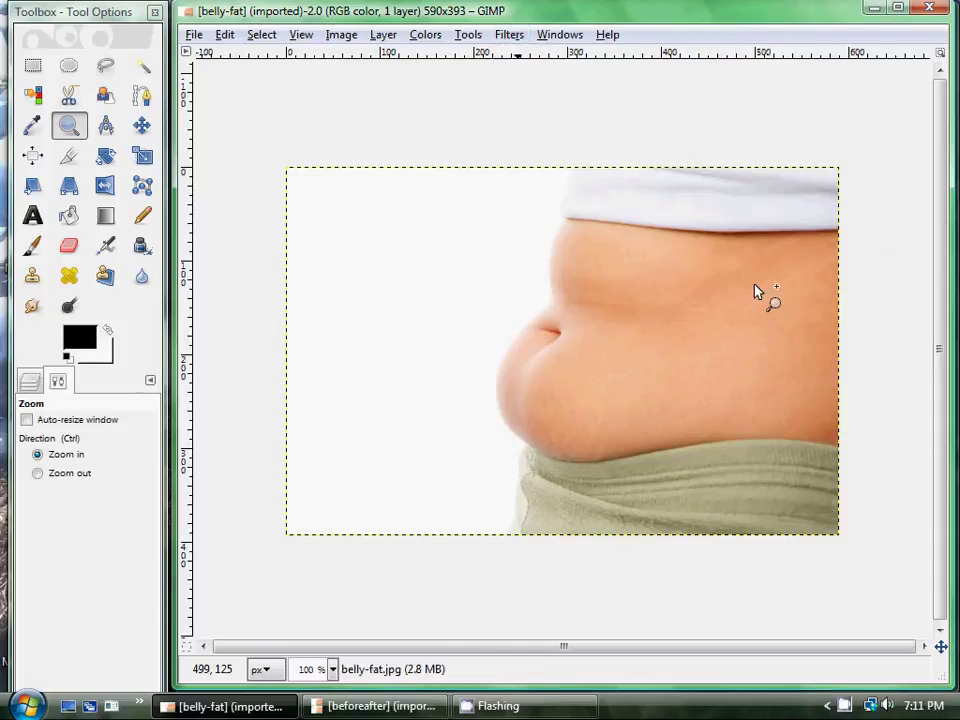
{"action": "left_click", "coordinate": [418, 149]}
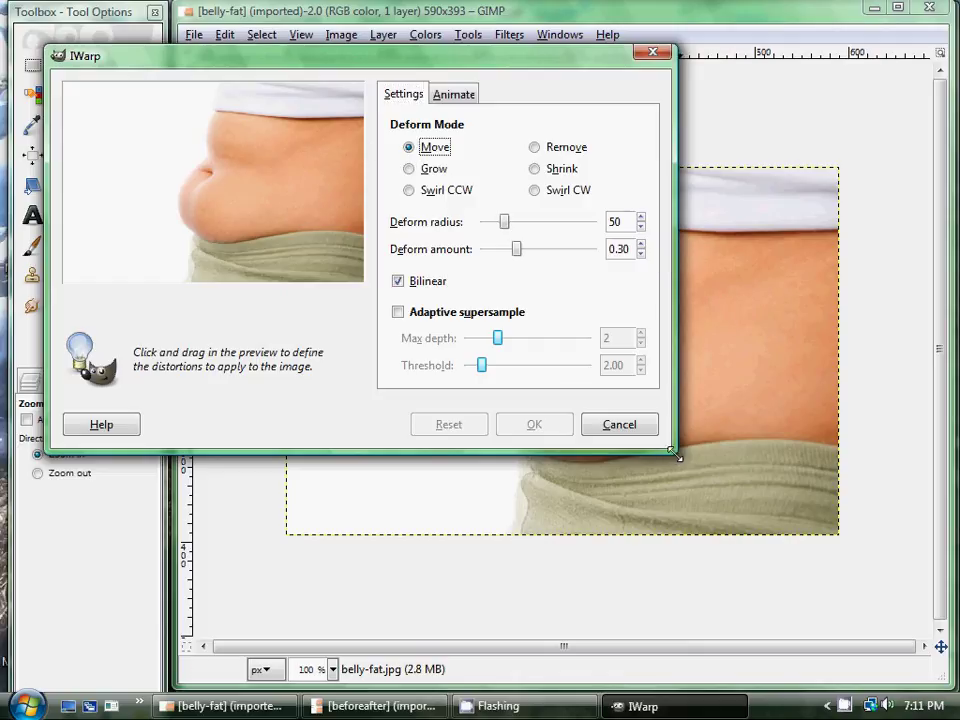
Enlarge the IWarp preview and push the belly's left edge and navel fold inward
{"action": "left_click_drag", "start_coordinate": [831, 616], "coordinate": [938, 686]}
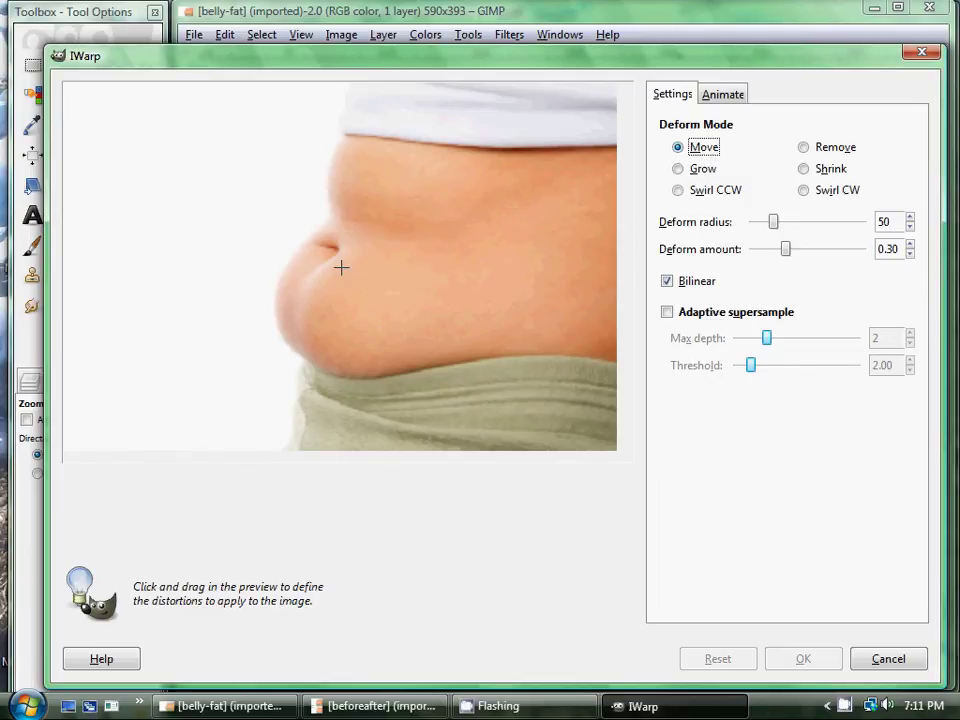
{"action": "left_click_drag", "start_coordinate": [268, 322], "coordinate": [289, 319]}
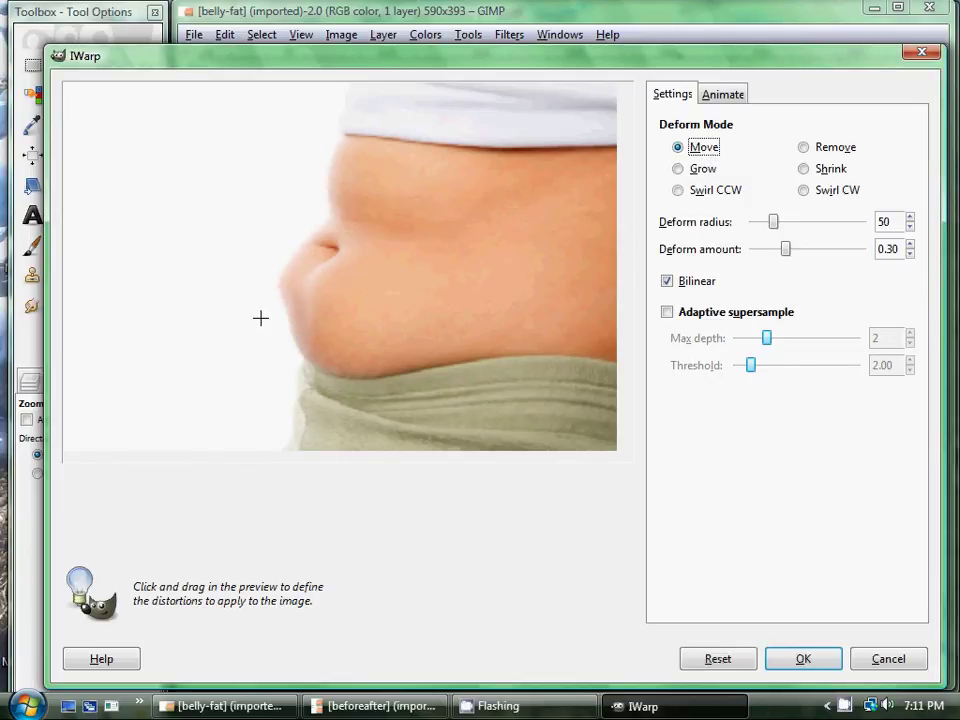
{"action": "left_click_drag", "start_coordinate": [264, 259], "coordinate": [323, 272]}
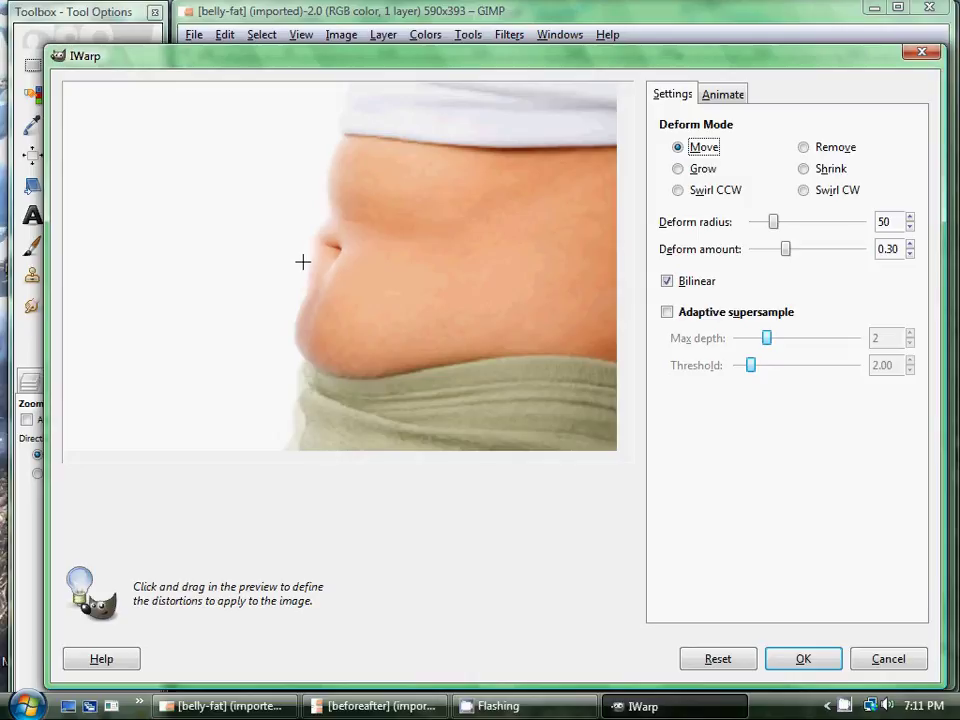
{"action": "mouse_move", "coordinate": [313, 229]}
{"action": "left_mouse_down"}
{"action": "mouse_move", "coordinate": [326, 225]}
{"action": "mouse_move", "coordinate": [333, 149]}
{"action": "left_mouse_up"}
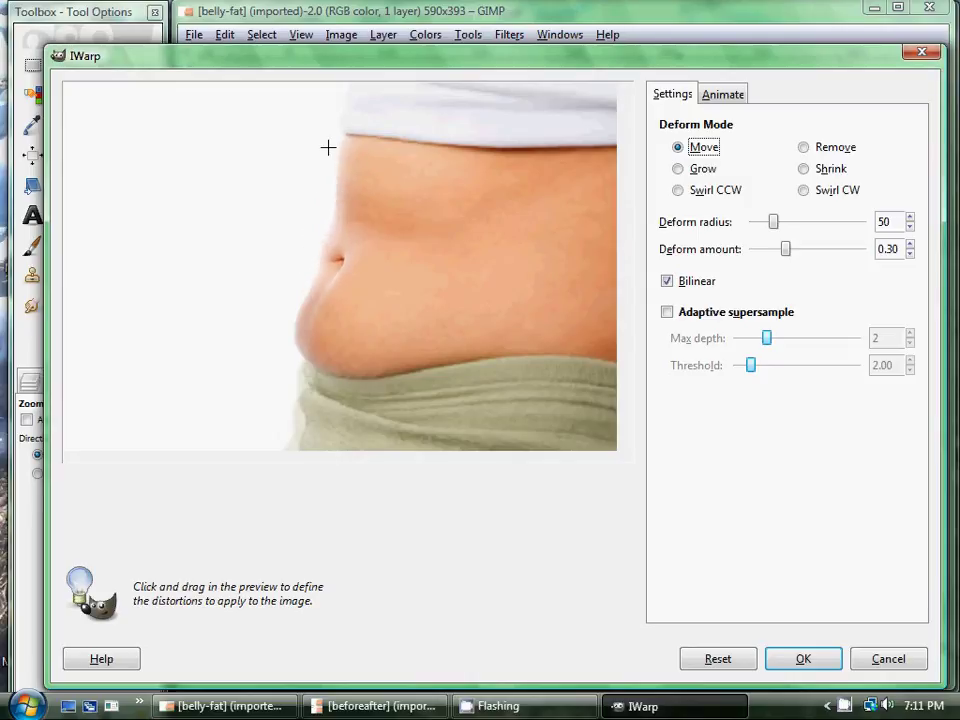
{"action": "mouse_move", "coordinate": [317, 229]}
{"action": "left_mouse_down"}
{"action": "mouse_move", "coordinate": [292, 298]}
{"action": "mouse_move", "coordinate": [313, 326]}
{"action": "mouse_move", "coordinate": [305, 365]}
{"action": "mouse_move", "coordinate": [322, 370]}
{"action": "mouse_move", "coordinate": [331, 348]}
{"action": "left_mouse_up"}
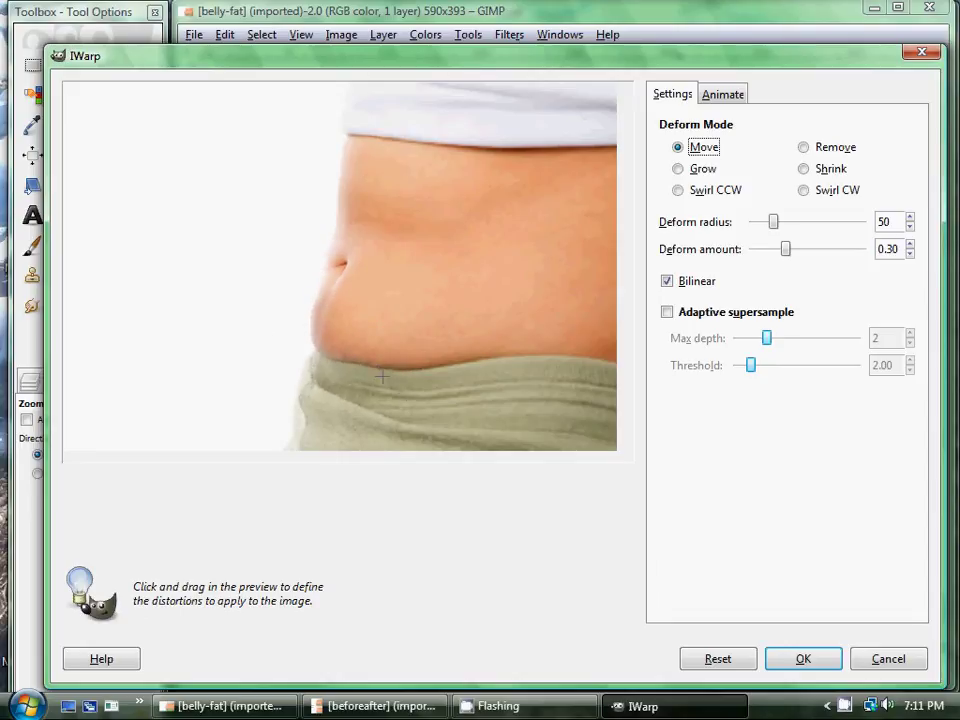
{"action": "left_click_drag", "start_coordinate": [283, 292], "coordinate": [320, 285]}
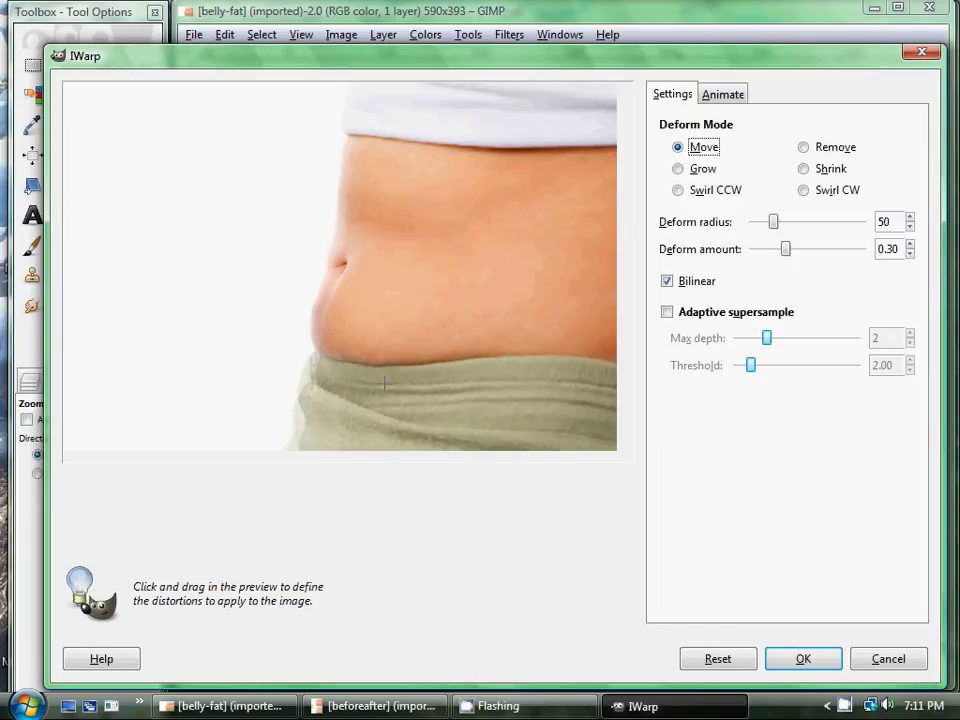
{"action": "left_click_drag", "start_coordinate": [384, 383], "coordinate": [422, 367]}
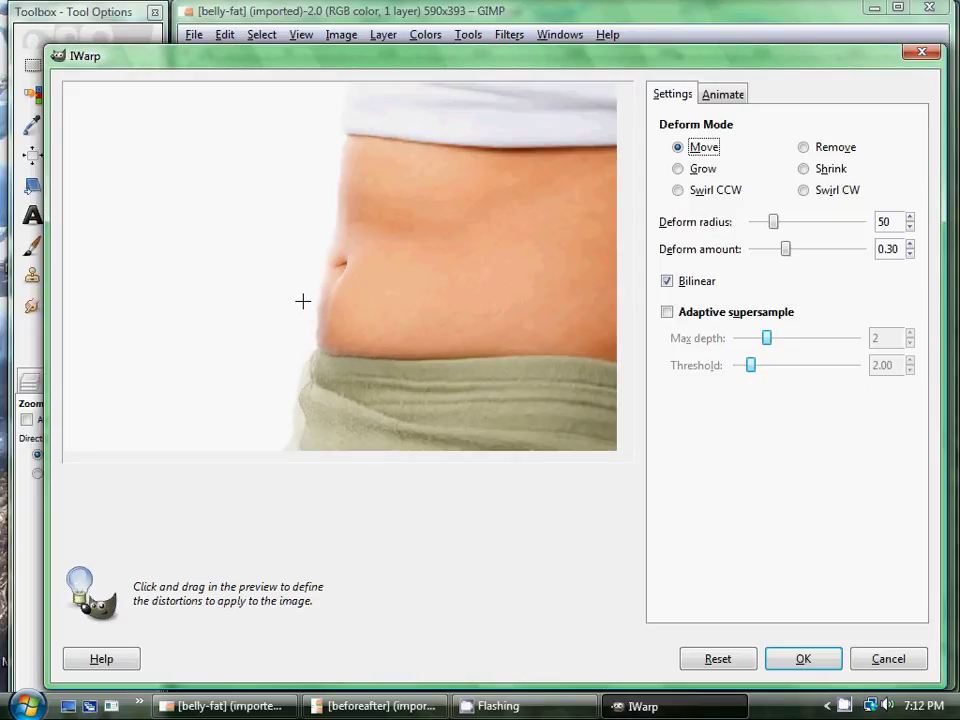
{"action": "left_click_drag", "start_coordinate": [334, 300], "coordinate": [325, 290]}
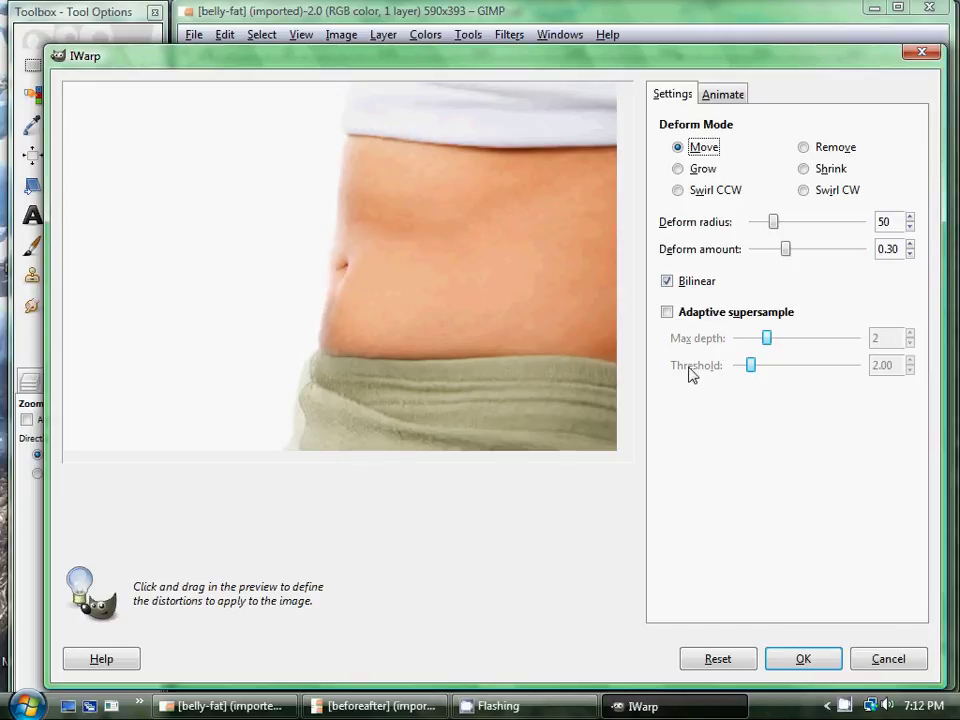
Shrink the lower-left belly edge, grow the waistband edge upward, then return to Shrink mode
{"action": "left_click", "coordinate": [830, 169]}
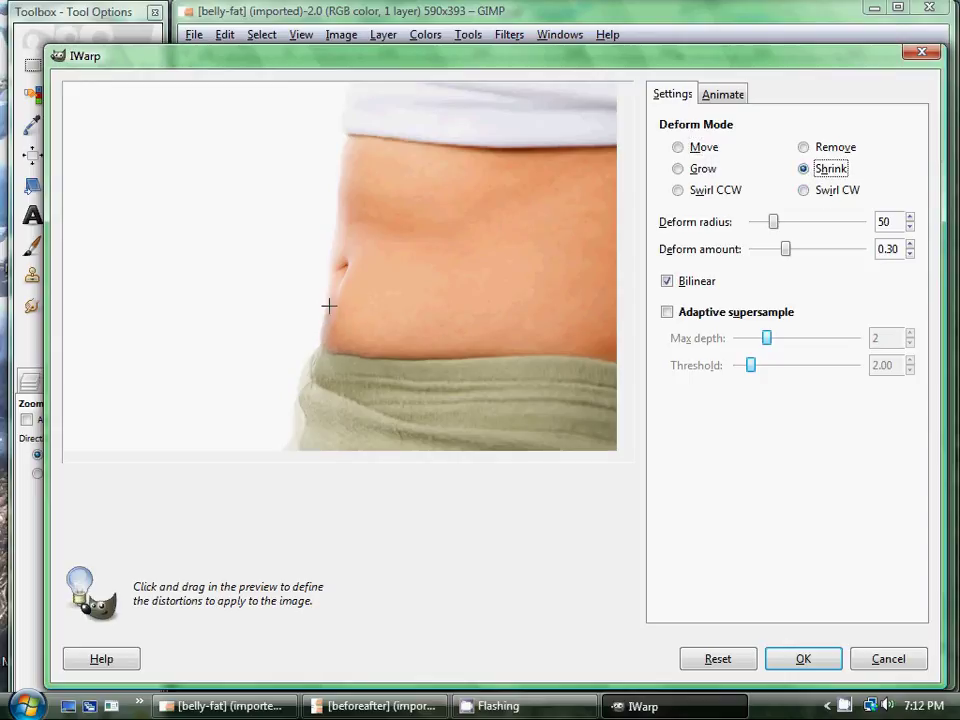
{"action": "left_click_drag", "start_coordinate": [328, 333], "coordinate": [335, 260]}
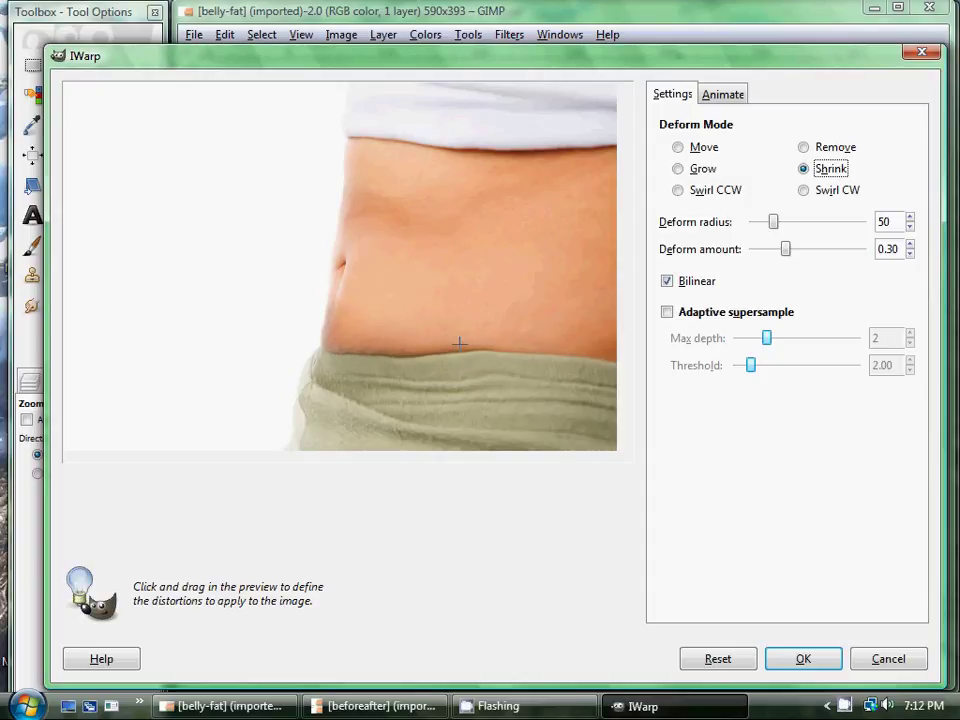
{"action": "mouse_move", "coordinate": [374, 352]}
{"action": "left_mouse_down"}
{"action": "mouse_move", "coordinate": [333, 348]}
{"action": "mouse_move", "coordinate": [367, 317]}
{"action": "left_mouse_up"}
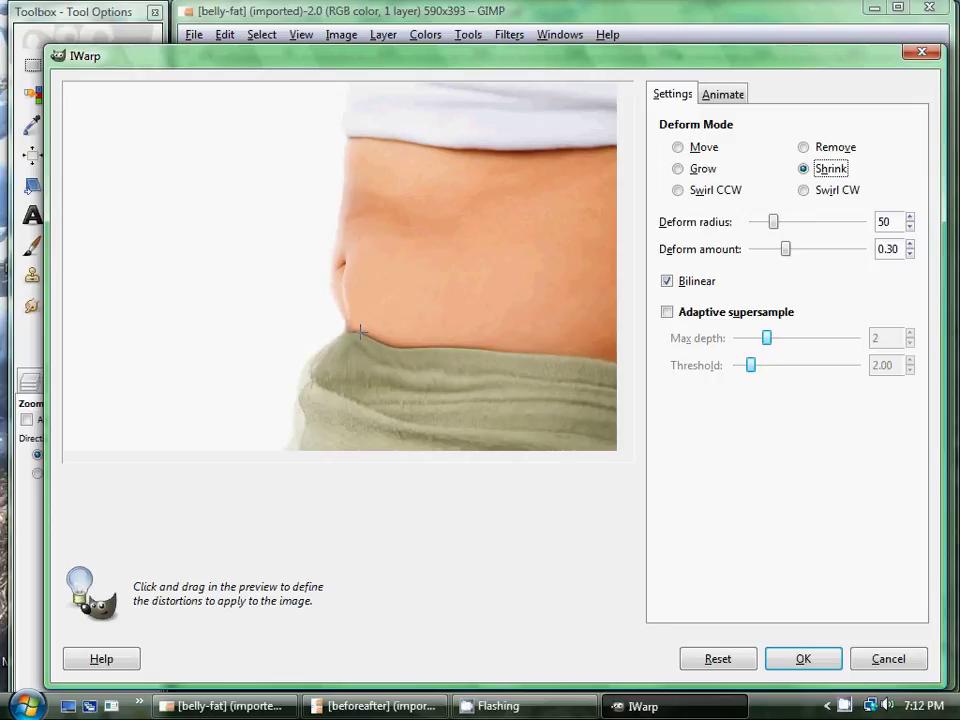
{"action": "left_click", "coordinate": [712, 171]}
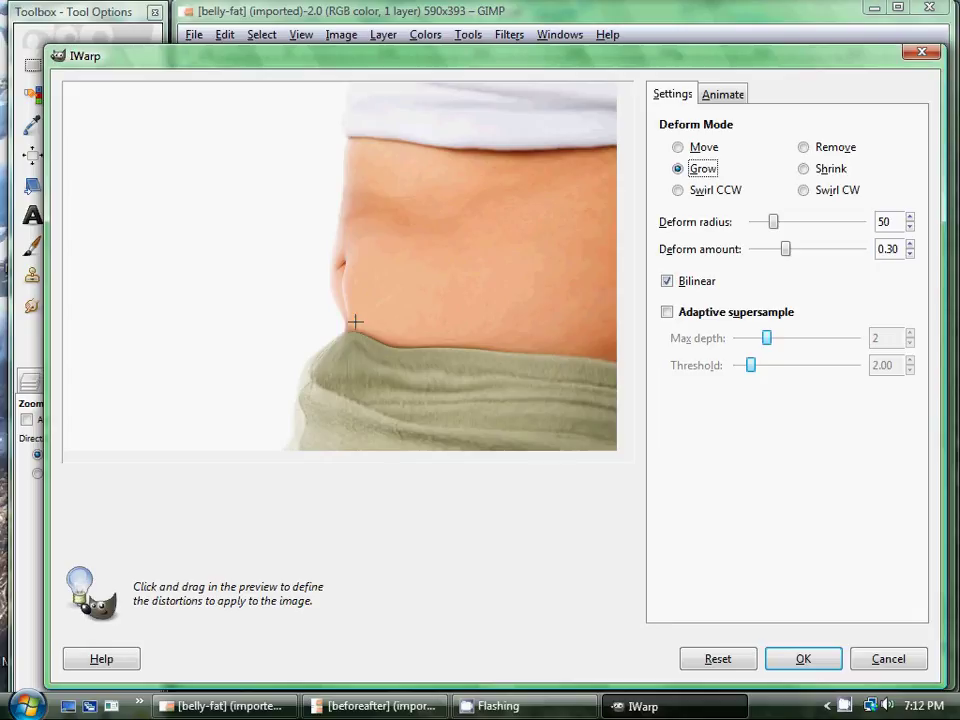
{"action": "mouse_move", "coordinate": [355, 322]}
{"action": "left_mouse_down"}
{"action": "mouse_move", "coordinate": [343, 344]}
{"action": "mouse_move", "coordinate": [337, 318]}
{"action": "left_mouse_up"}
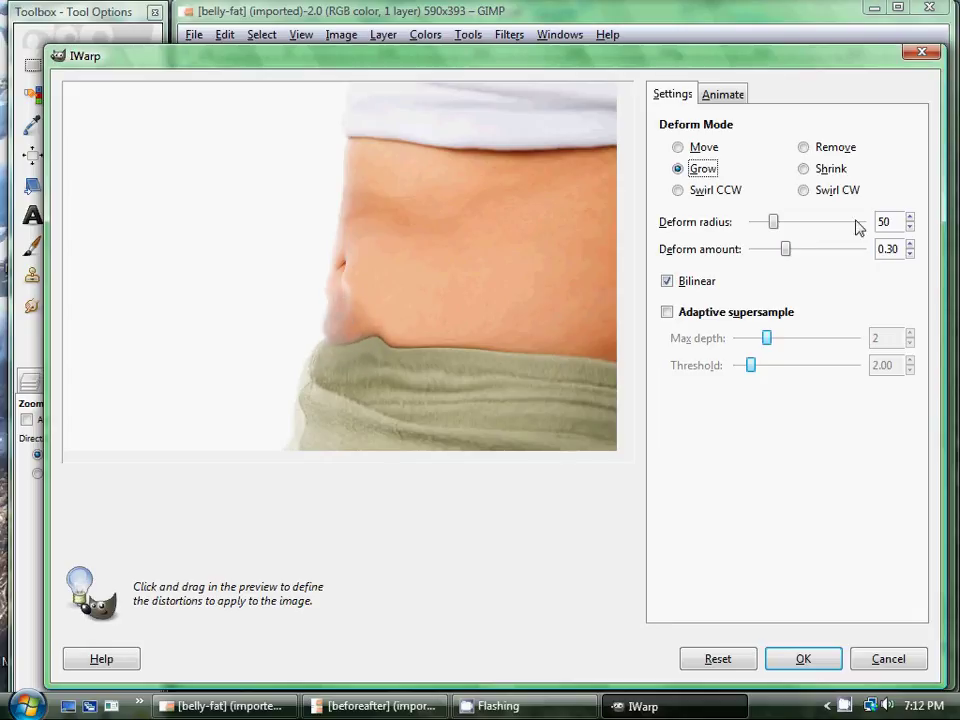
{"action": "left_click", "coordinate": [806, 170]}
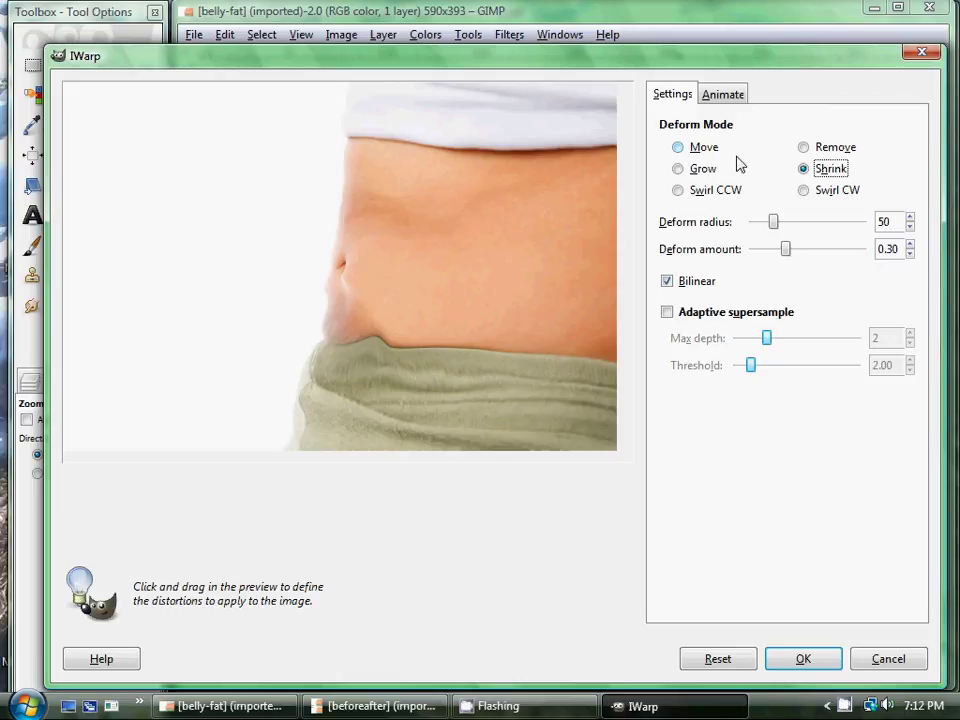
In Move mode, push the belly above the waistband down and smooth its edge
{"action": "left_click", "coordinate": [680, 147]}
{"action": "mouse_move", "coordinate": [356, 296]}
{"action": "left_mouse_down"}
{"action": "mouse_move", "coordinate": [351, 318]}
{"action": "mouse_move", "coordinate": [401, 372]}
{"action": "mouse_move", "coordinate": [376, 345]}
{"action": "mouse_move", "coordinate": [521, 349]}
{"action": "left_mouse_up"}
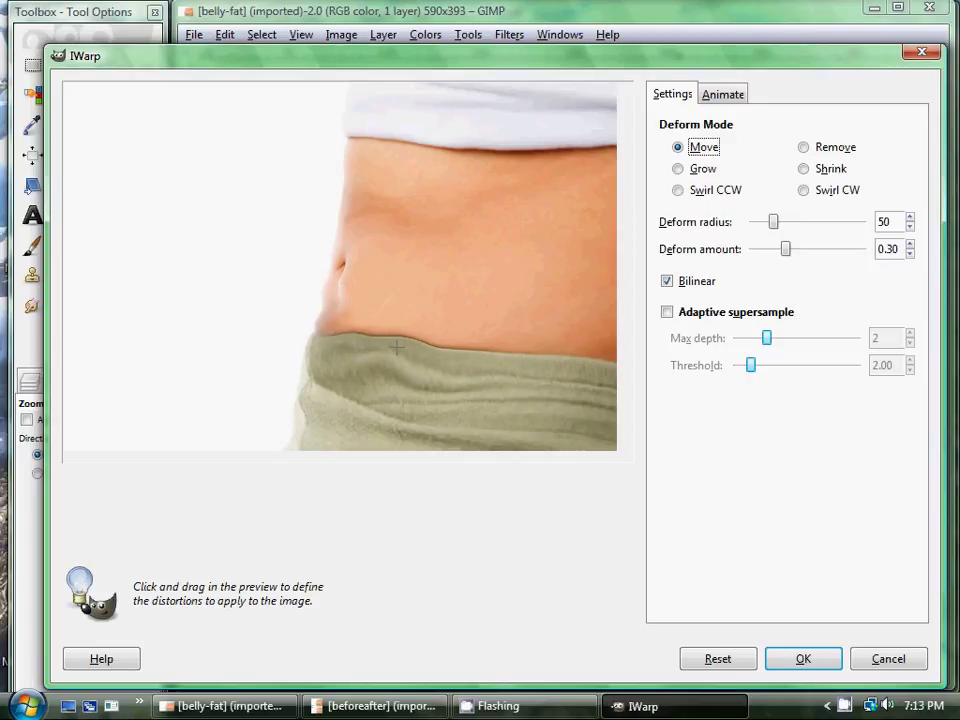
{"action": "mouse_move", "coordinate": [397, 347]}
{"action": "left_mouse_down"}
{"action": "mouse_move", "coordinate": [417, 368]}
{"action": "mouse_move", "coordinate": [350, 340]}
{"action": "left_mouse_up"}
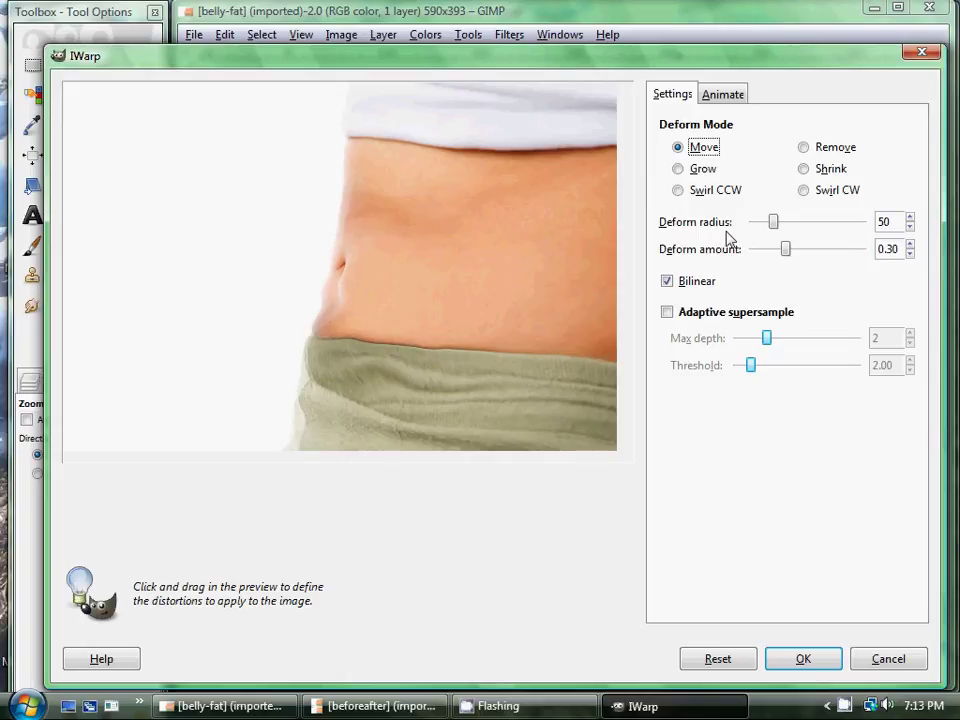
{"action": "mouse_move", "coordinate": [306, 301]}
{"action": "left_mouse_down"}
{"action": "mouse_move", "coordinate": [300, 313]}
{"action": "mouse_move", "coordinate": [311, 279]}
{"action": "left_mouse_up"}
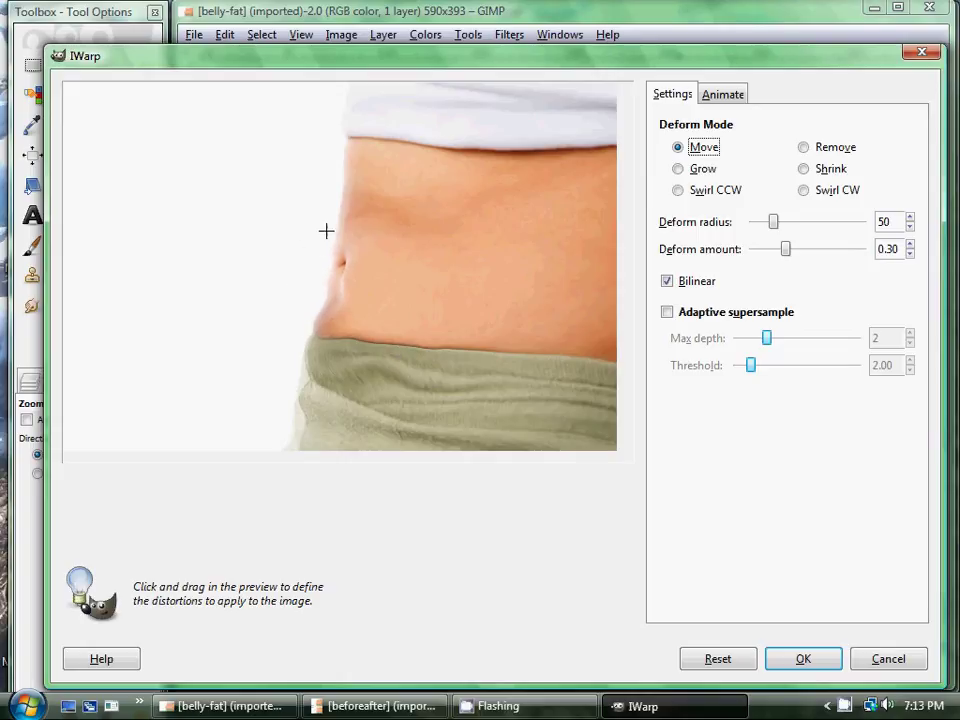
In Shrink mode, tighten the belly edge along the waistband near the navel
{"action": "left_click", "coordinate": [803, 169]}
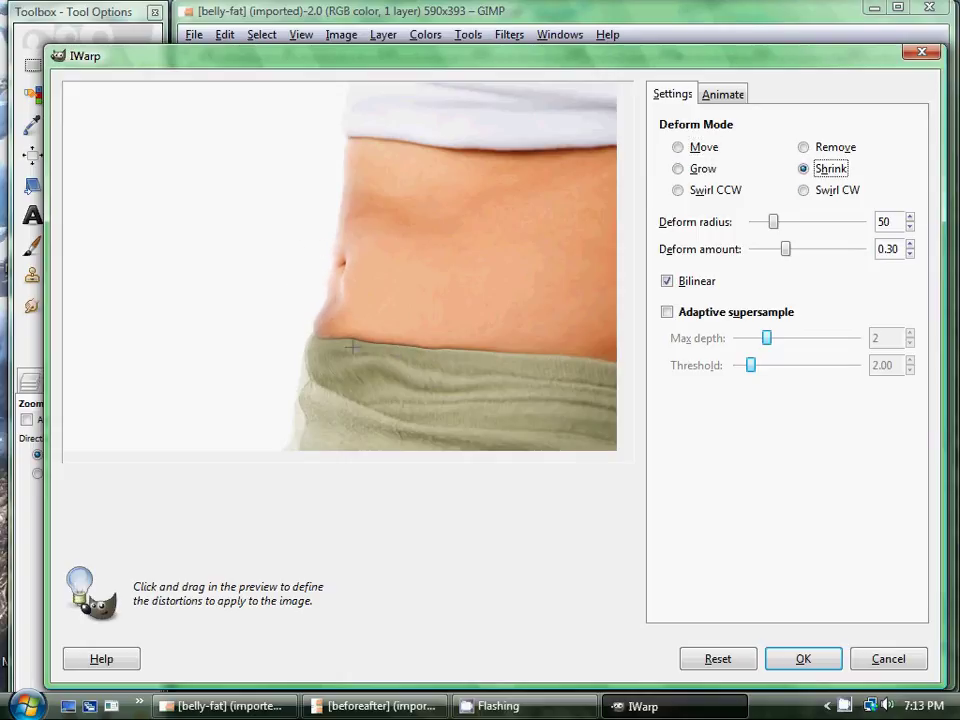
{"action": "mouse_move", "coordinate": [309, 324]}
{"action": "left_mouse_down"}
{"action": "mouse_move", "coordinate": [331, 326]}
{"action": "mouse_move", "coordinate": [317, 317]}
{"action": "mouse_move", "coordinate": [345, 328]}
{"action": "mouse_move", "coordinate": [344, 302]}
{"action": "mouse_move", "coordinate": [384, 342]}
{"action": "left_mouse_up"}
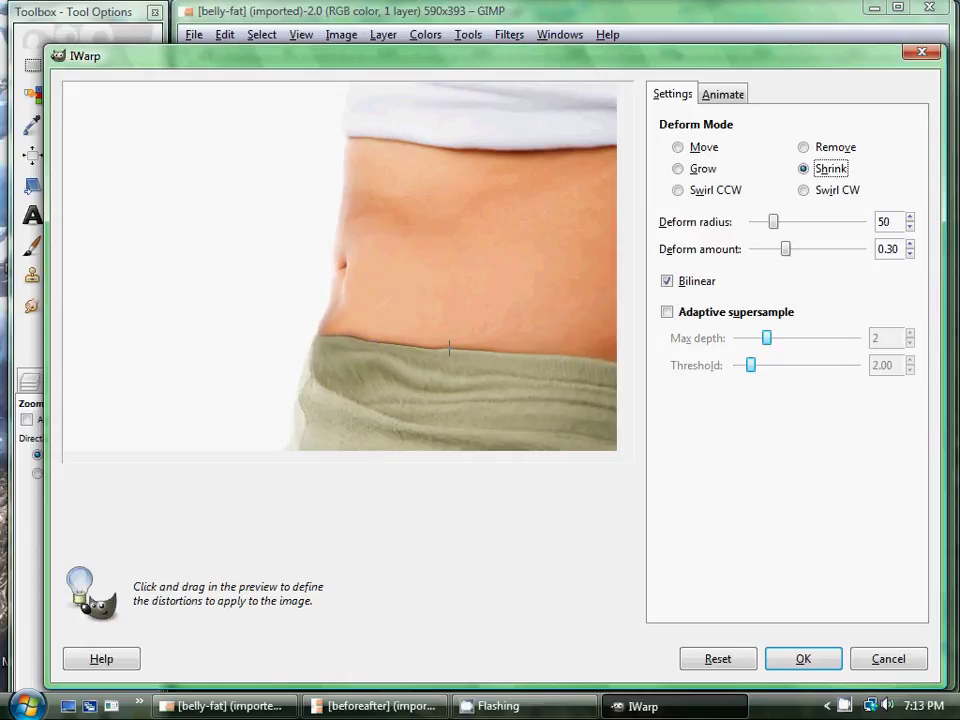
{"action": "left_click_drag", "start_coordinate": [454, 347], "coordinate": [427, 346]}
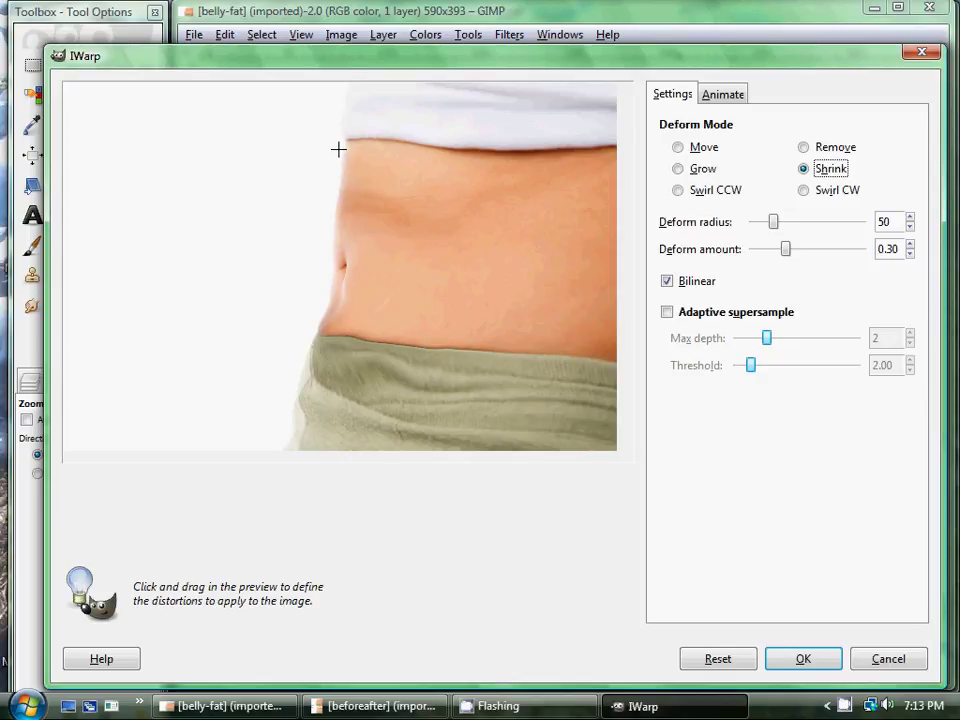
Apply the IWarp warp to the photo, then dismiss the Filters menu without choosing anything
{"action": "left_click", "coordinate": [786, 660]}
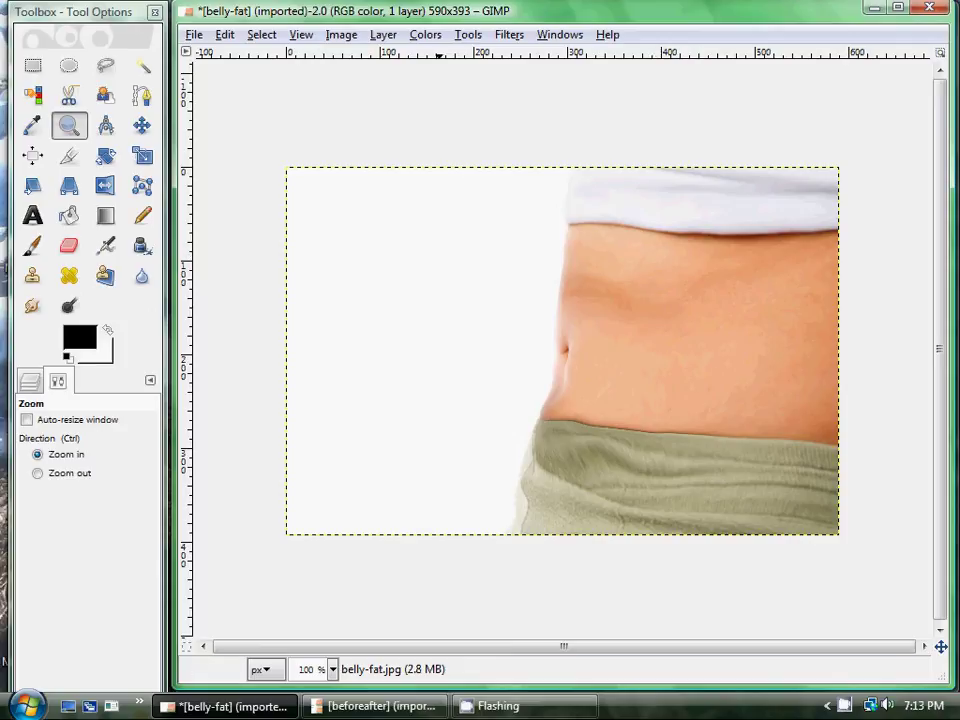
{"action": "left_click", "coordinate": [509, 34]}
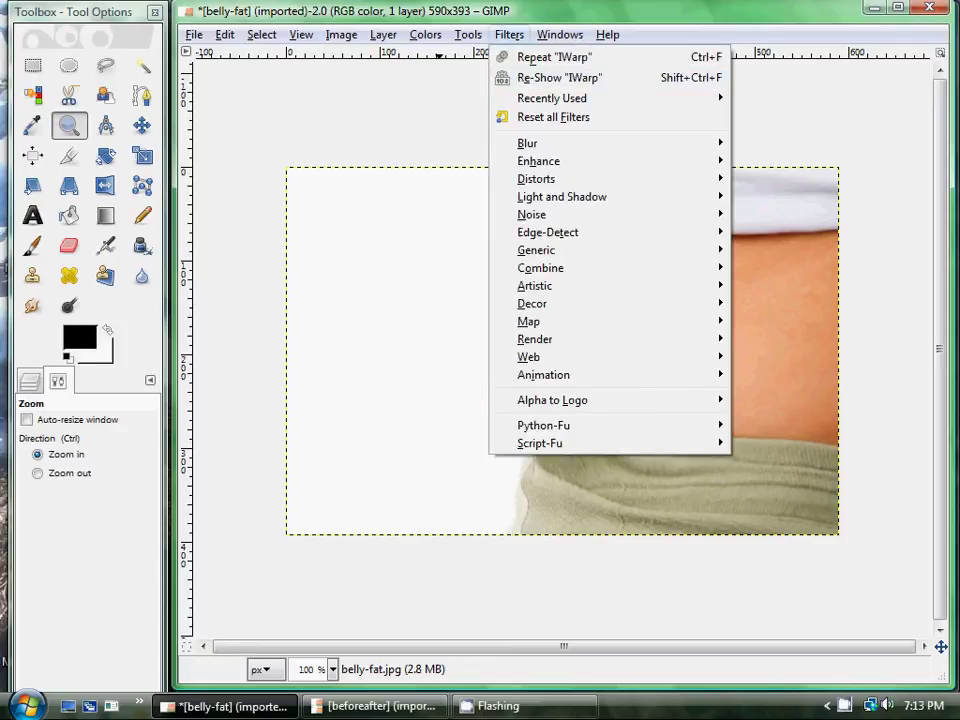
{"action": "left_click", "coordinate": [757, 449]}
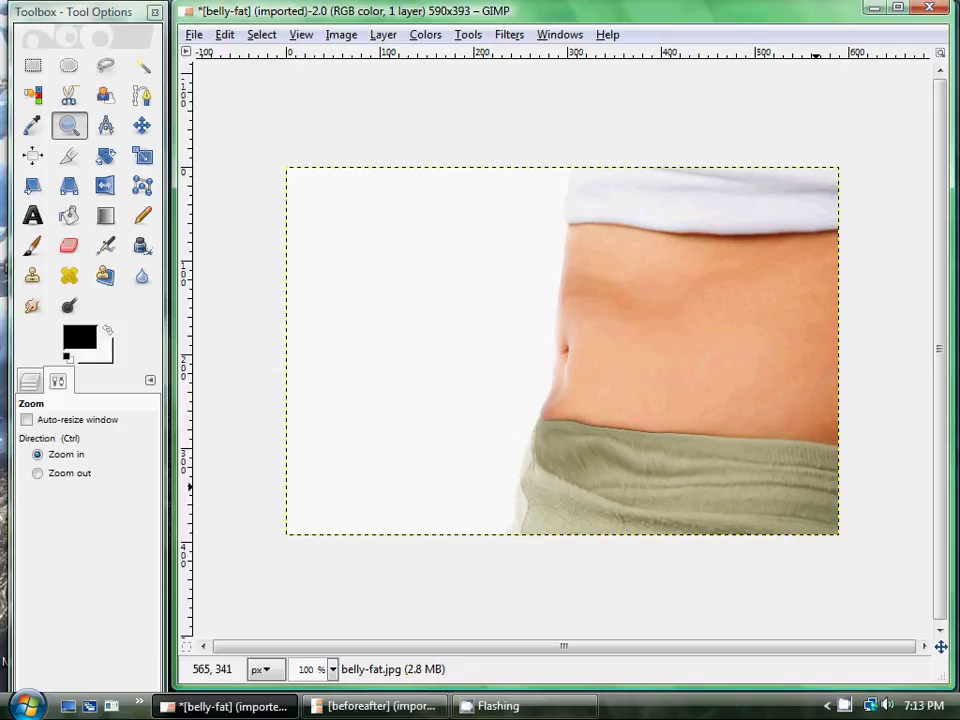